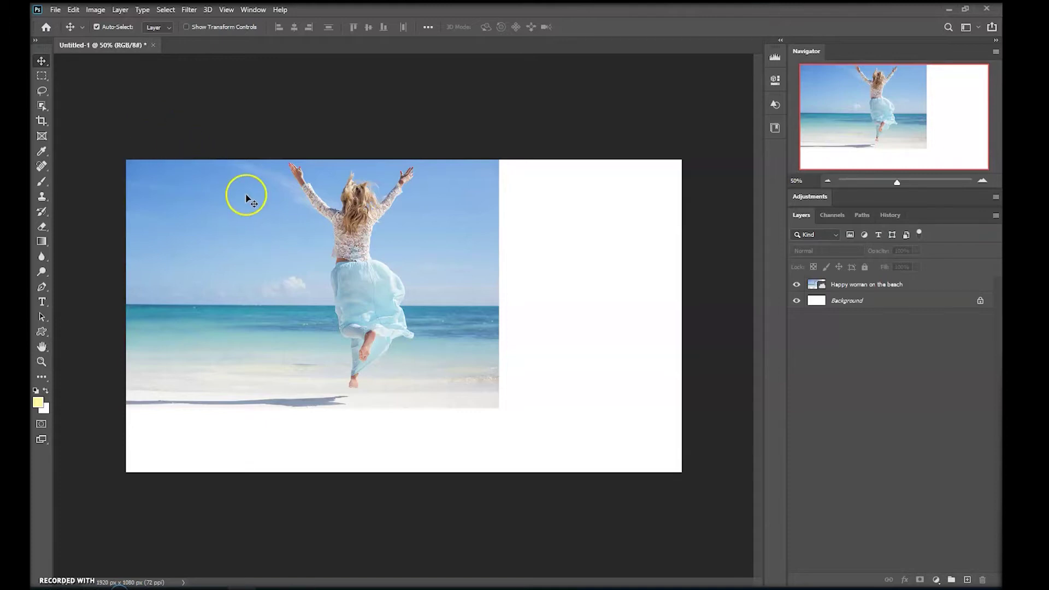
Scale the beach photo layer proportionally to about 125.89% and commit the transform
{"action": "key", "text": "ctrl"}
{"action": "left_click", "coordinate": [833, 284]}
{"action": "key", "text": "ctrl+t"}
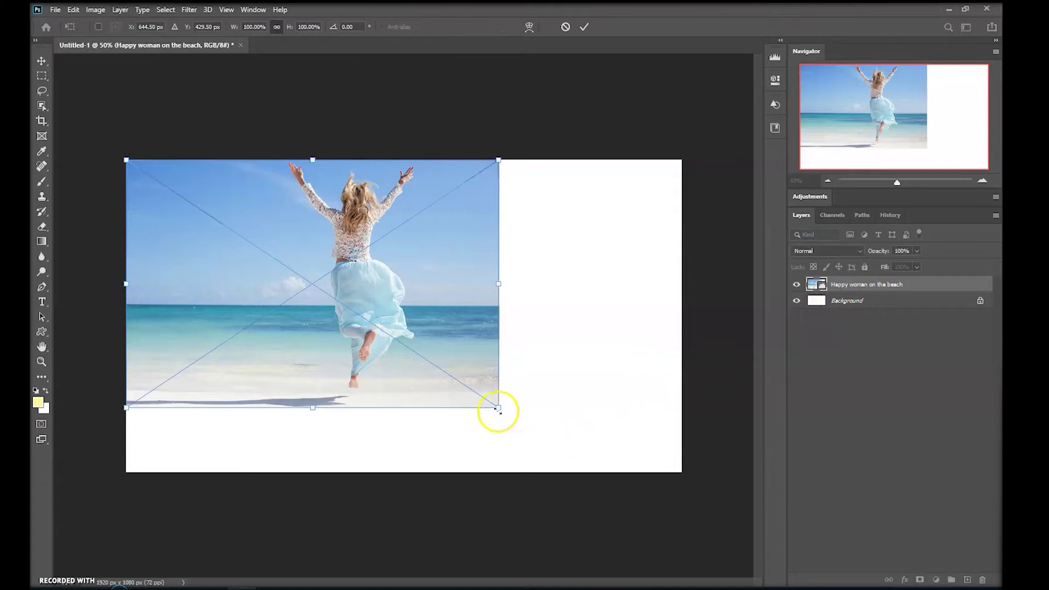
{"action": "left_click_drag", "start_coordinate": [498, 407], "coordinate": [592, 474]}
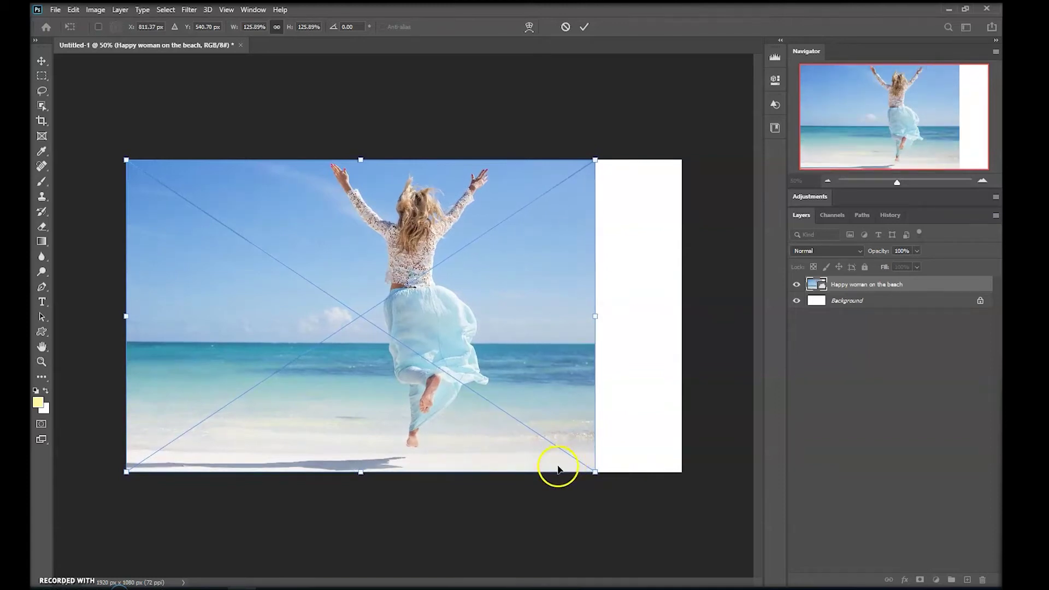
{"action": "left_click", "coordinate": [584, 24]}
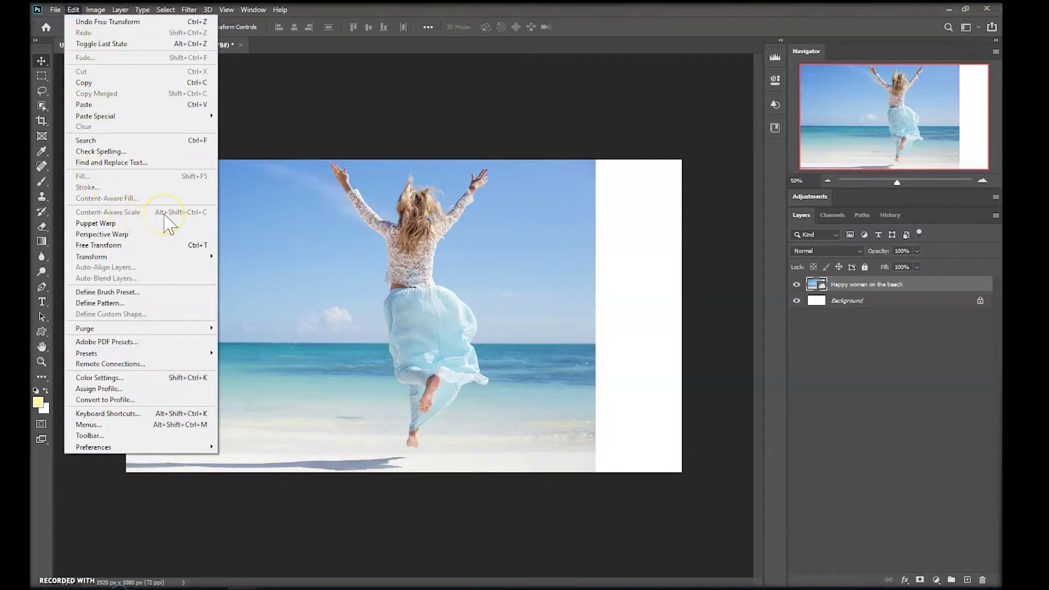
Rasterize the 'Happy woman on the beach' smart object into an ordinary pixel layer
{"action": "left_click", "coordinate": [273, 143]}
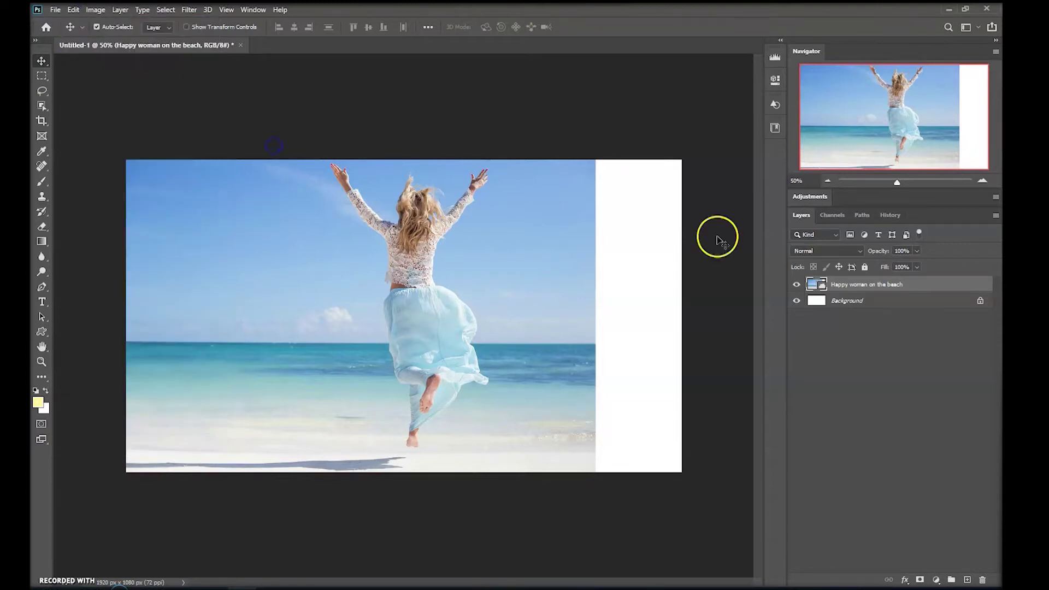
{"action": "left_click", "coordinate": [908, 291]}
{"action": "right_click", "coordinate": [917, 284]}
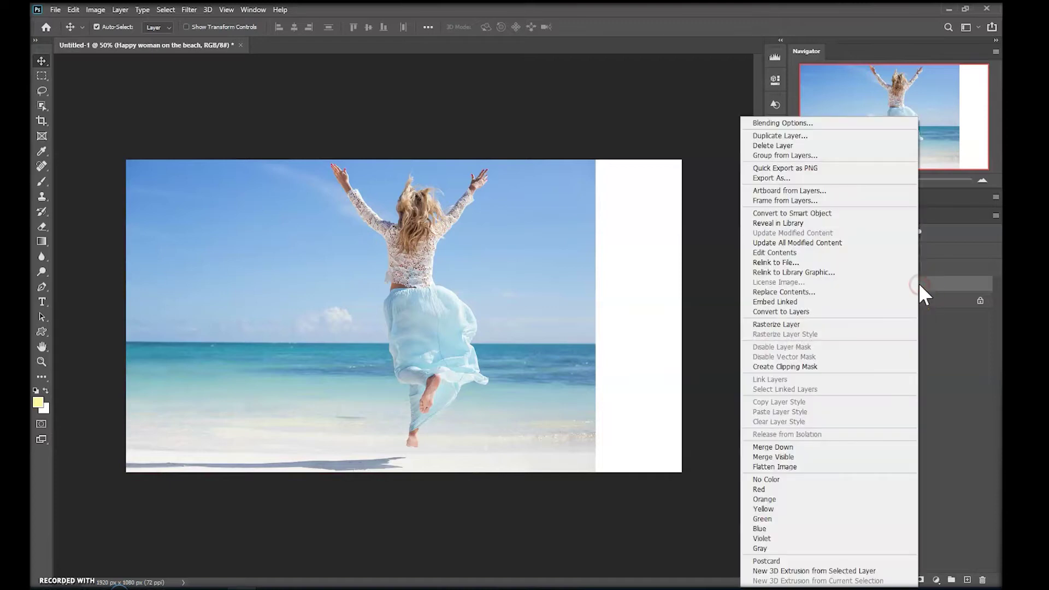
{"action": "left_click", "coordinate": [815, 325]}
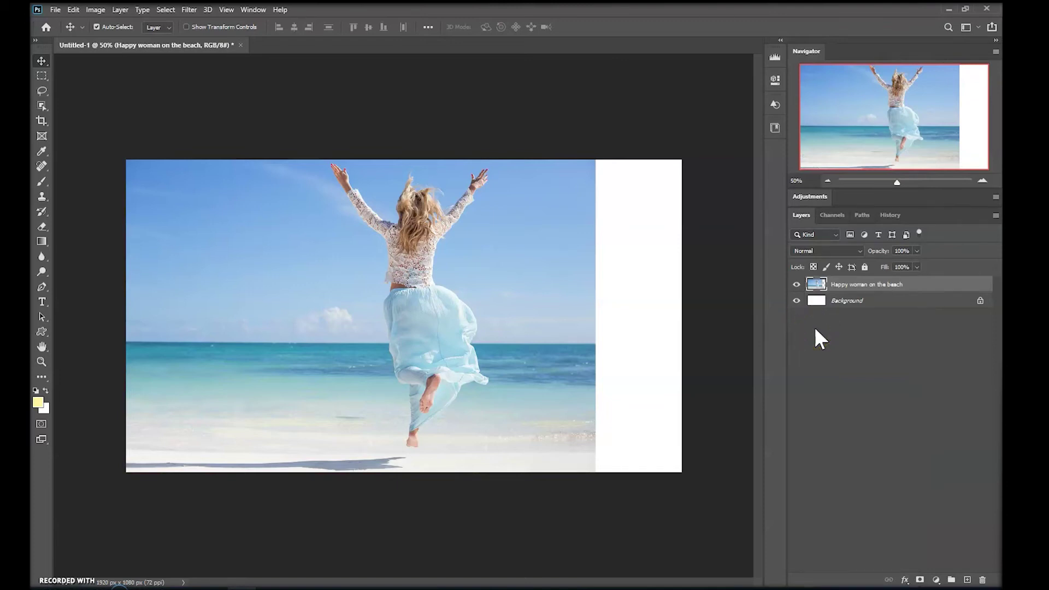
{"action": "left_click", "coordinate": [73, 10]}
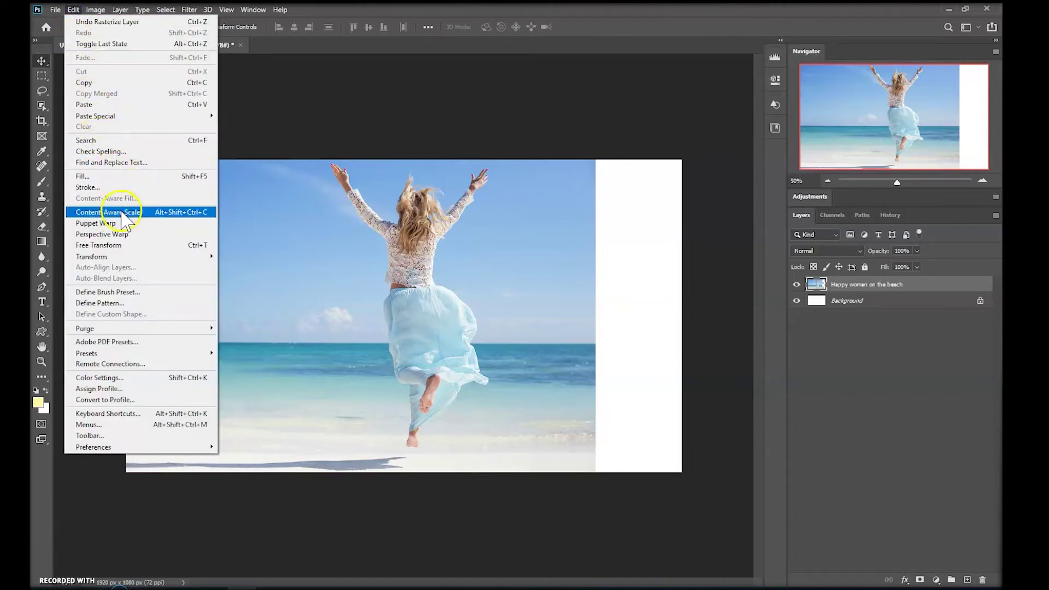
{"action": "left_click", "coordinate": [182, 217]}
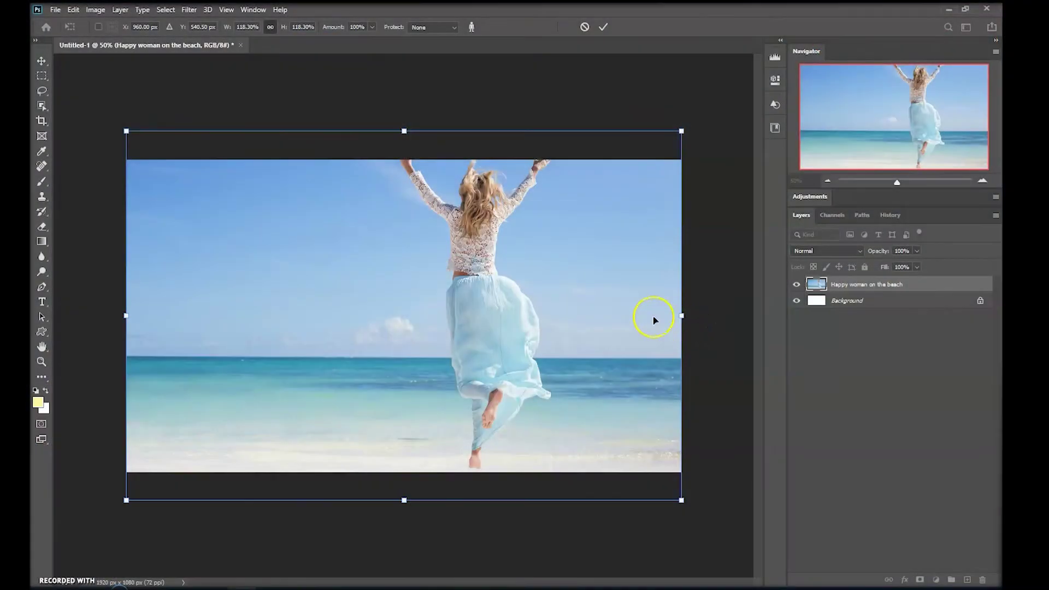
Restart Content-Aware Scale and stretch the photo to 118.30% width, reaching the canvas's right edge
{"action": "key", "text": "Escape"}
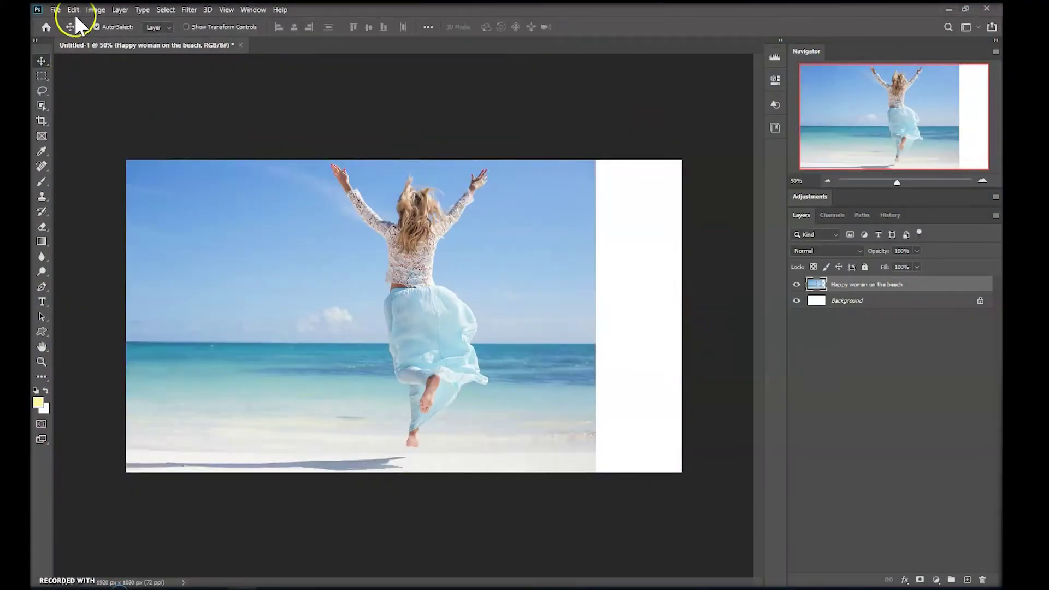
{"action": "left_click", "coordinate": [73, 9]}
{"action": "left_click", "coordinate": [141, 213]}
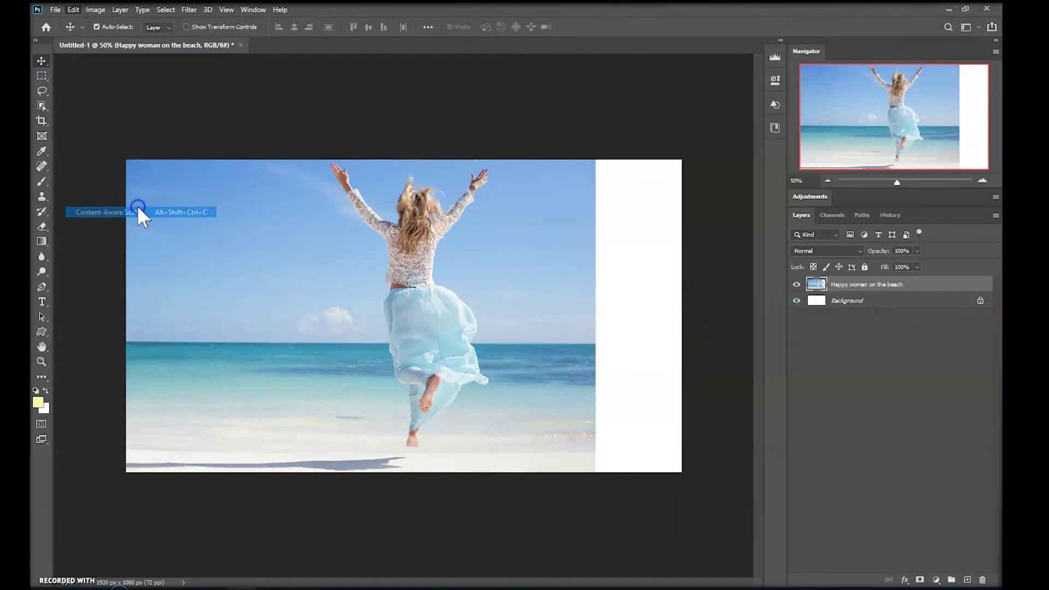
{"action": "left_click_drag", "start_coordinate": [595, 317], "coordinate": [681, 316]}
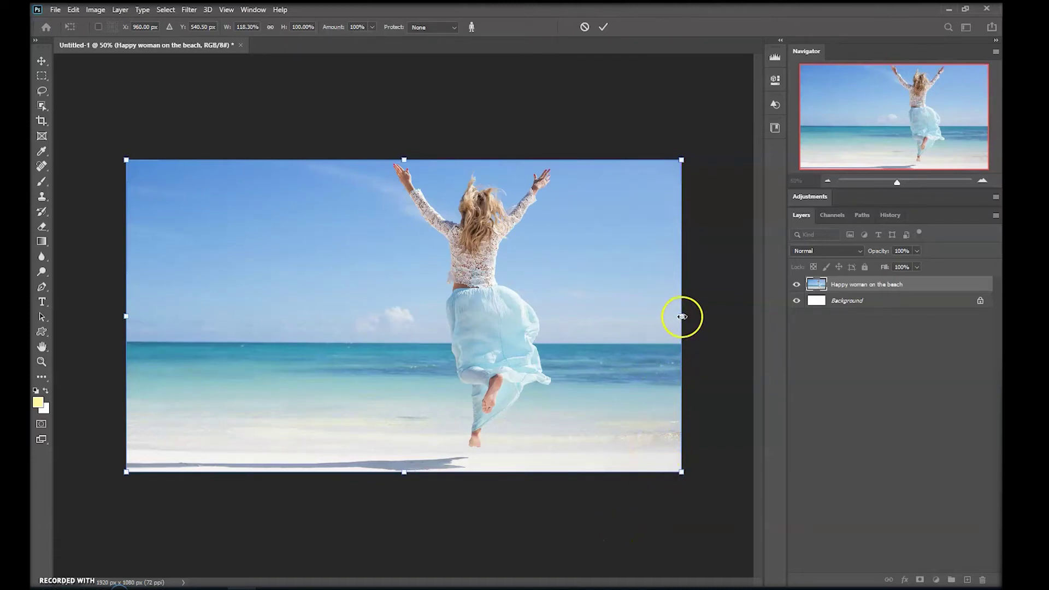
{"action": "mouse_move", "coordinate": [682, 317]}
{"action": "left_mouse_down"}
{"action": "mouse_move", "coordinate": [524, 328]}
{"action": "mouse_move", "coordinate": [681, 330]}
{"action": "left_mouse_up"}
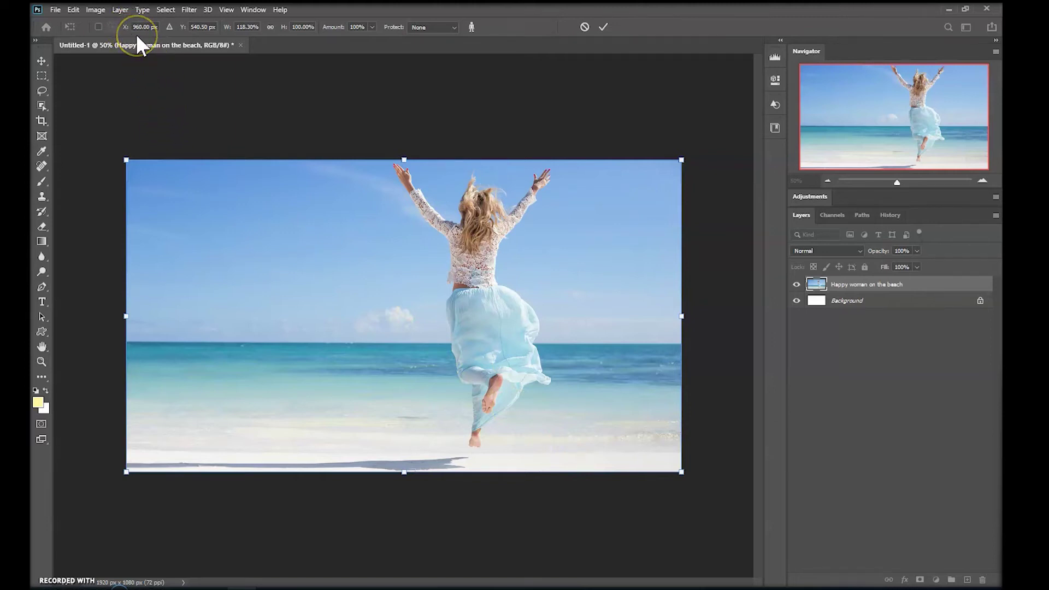
{"action": "left_click", "coordinate": [170, 27]}
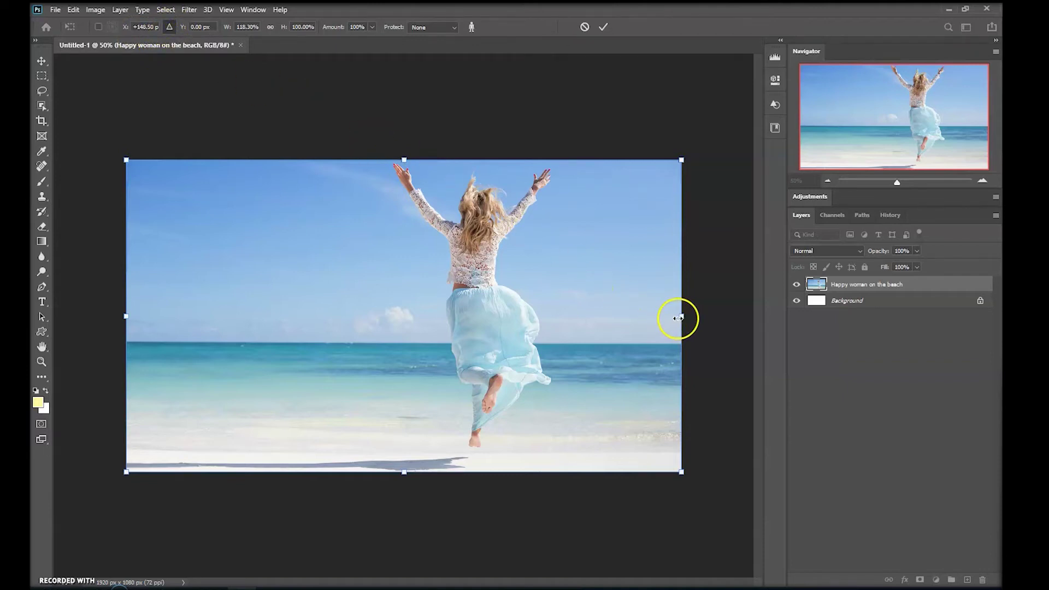
{"action": "mouse_move", "coordinate": [677, 318]}
{"action": "left_mouse_down"}
{"action": "mouse_move", "coordinate": [564, 326]}
{"action": "mouse_move", "coordinate": [676, 328]}
{"action": "left_mouse_up"}
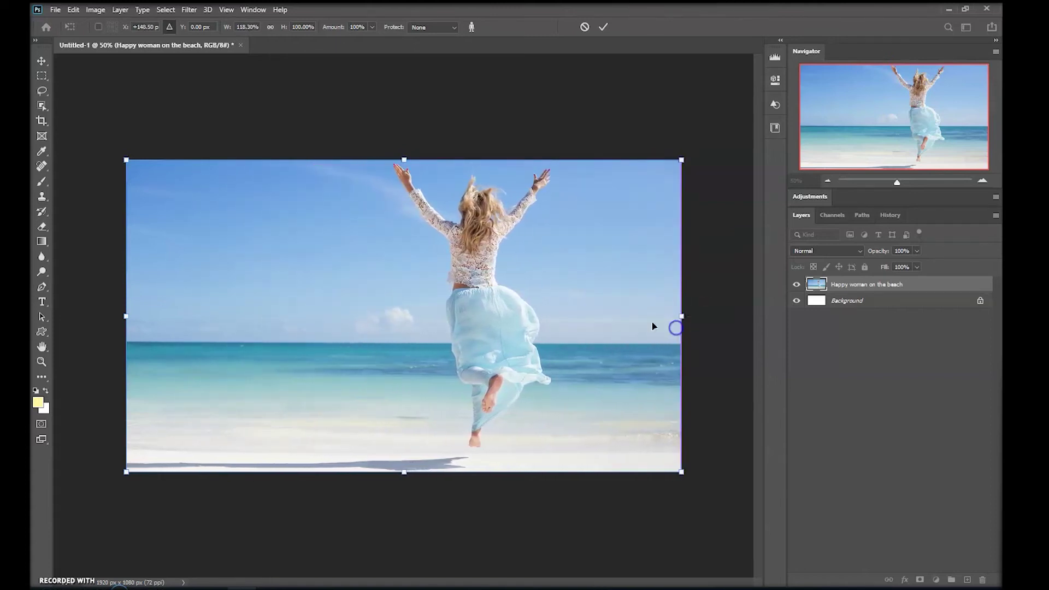
{"action": "left_click", "coordinate": [348, 177]}
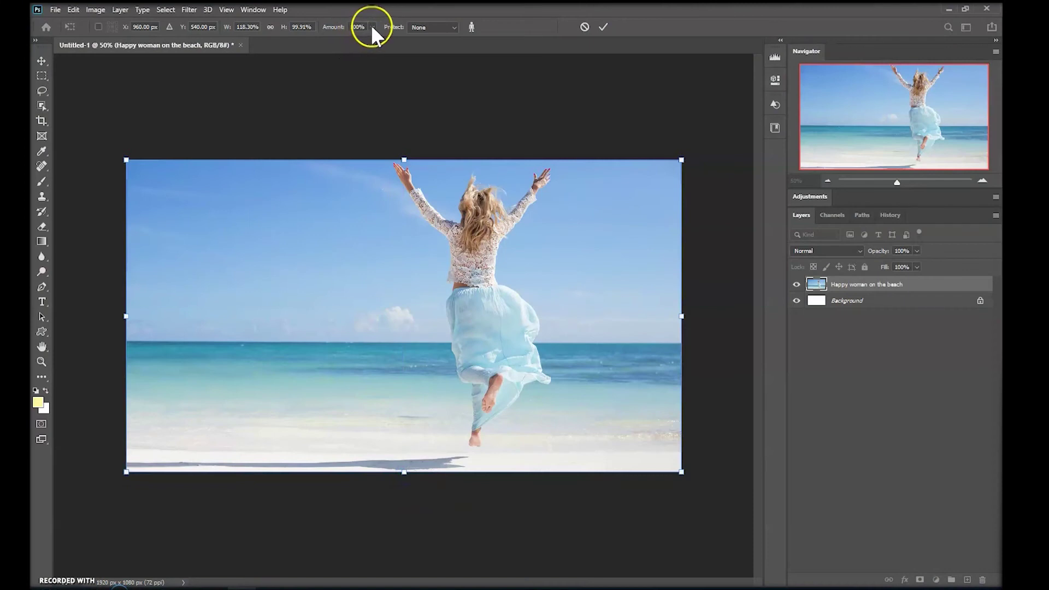
Commit the content-aware widening, then undo it to compare with the original white-strip version
{"action": "left_click", "coordinate": [372, 27]}
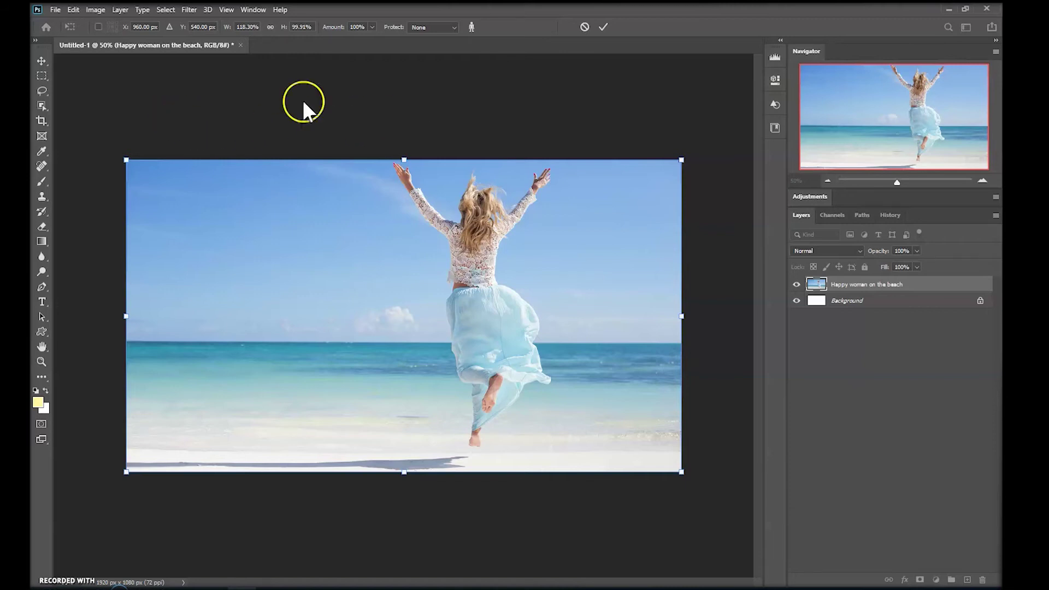
{"action": "left_click", "coordinate": [603, 27]}
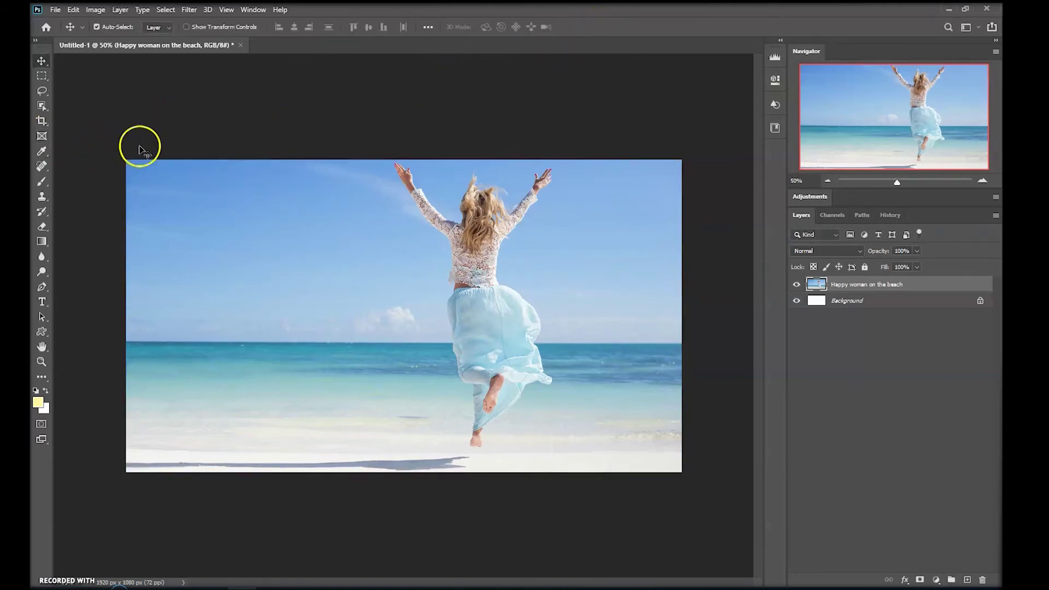
{"action": "key", "text": "ctrl+z"}
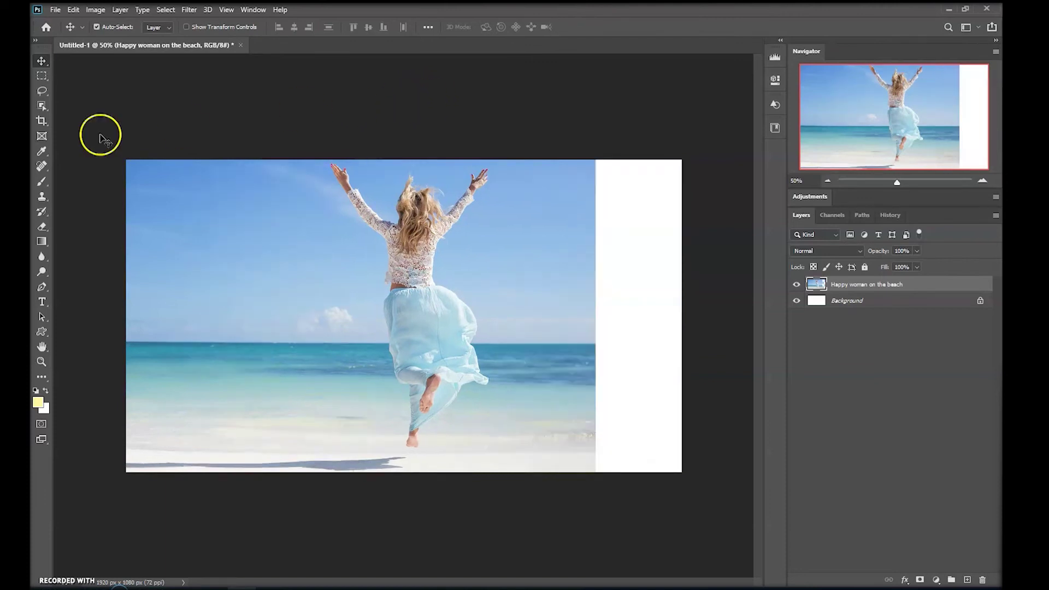
Box the jumping woman with the Object Selection tool to auto-select her
{"action": "left_click", "coordinate": [42, 106]}
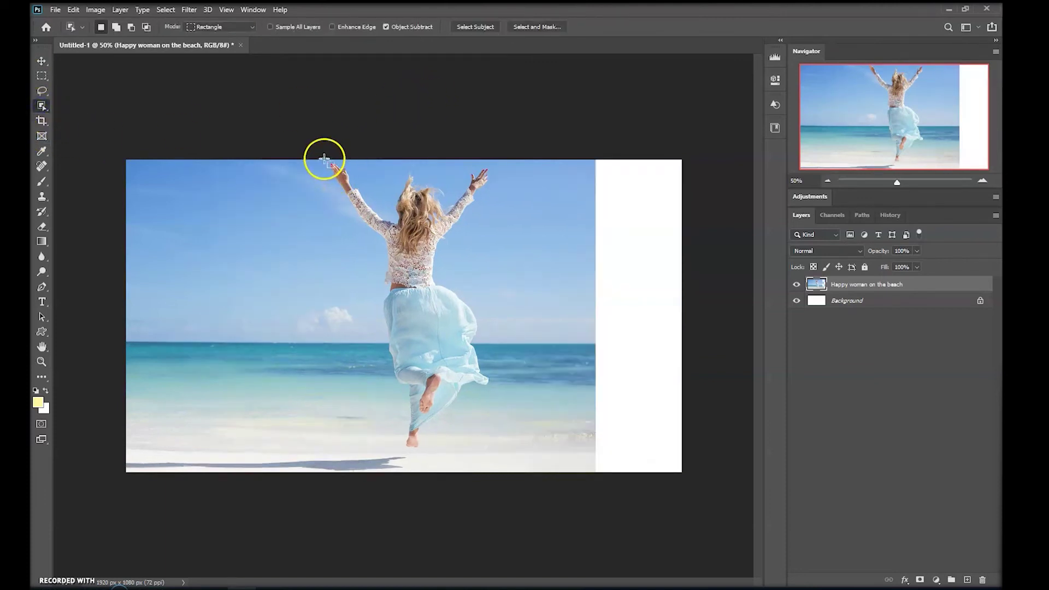
{"action": "left_click_drag", "start_coordinate": [323, 160], "coordinate": [531, 458]}
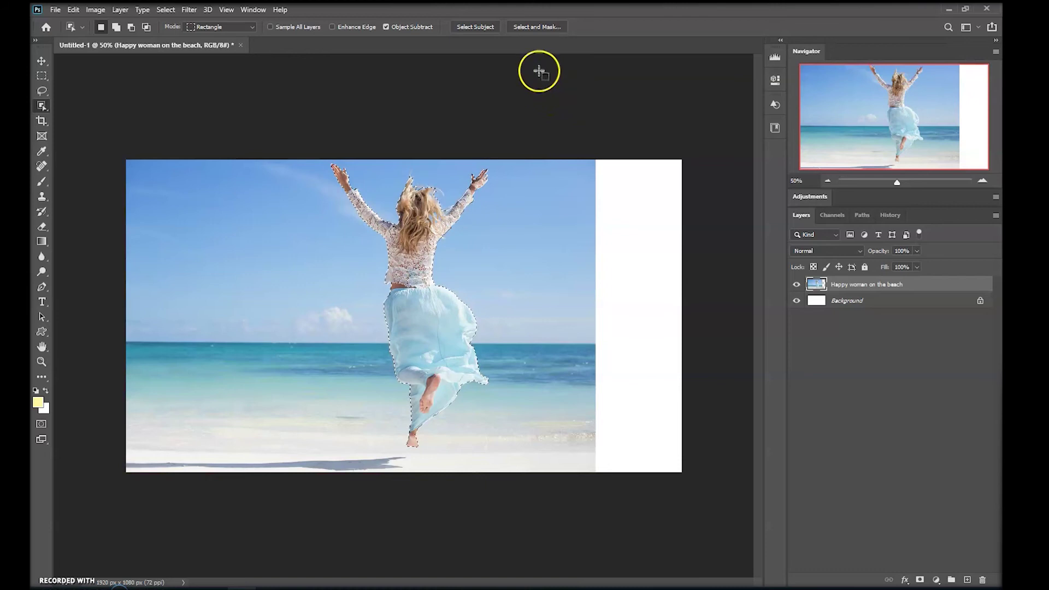
Refine the hair and raised-hand edges with Decontaminate Colors, outputting a new layer with layer mask
{"action": "left_click", "coordinate": [532, 27]}
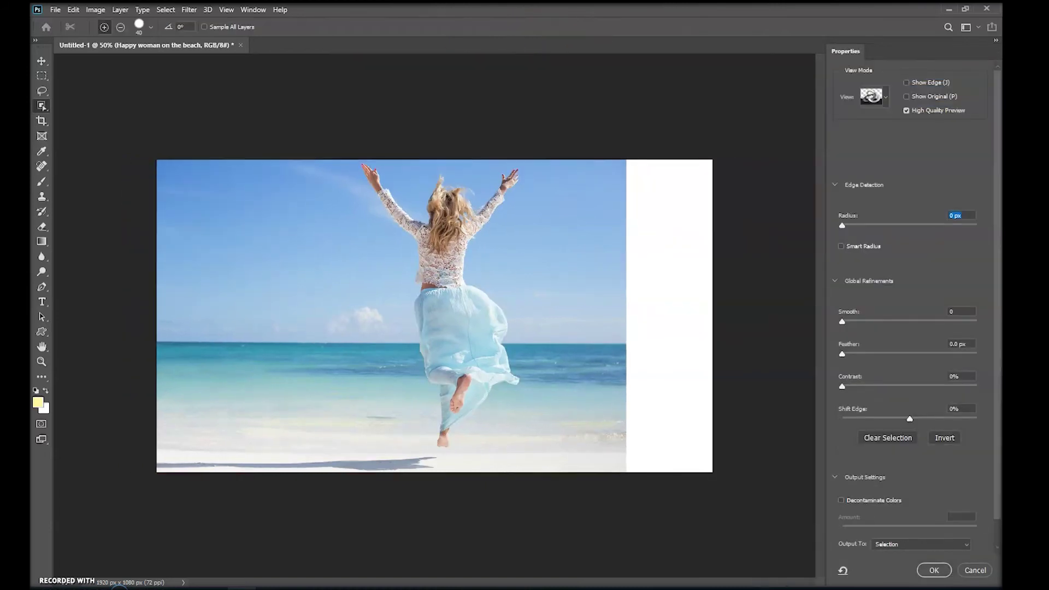
{"action": "left_click", "coordinate": [41, 75]}
{"action": "mouse_move", "coordinate": [363, 226]}
{"action": "left_mouse_down"}
{"action": "mouse_move", "coordinate": [429, 188]}
{"action": "mouse_move", "coordinate": [453, 188]}
{"action": "left_mouse_up"}
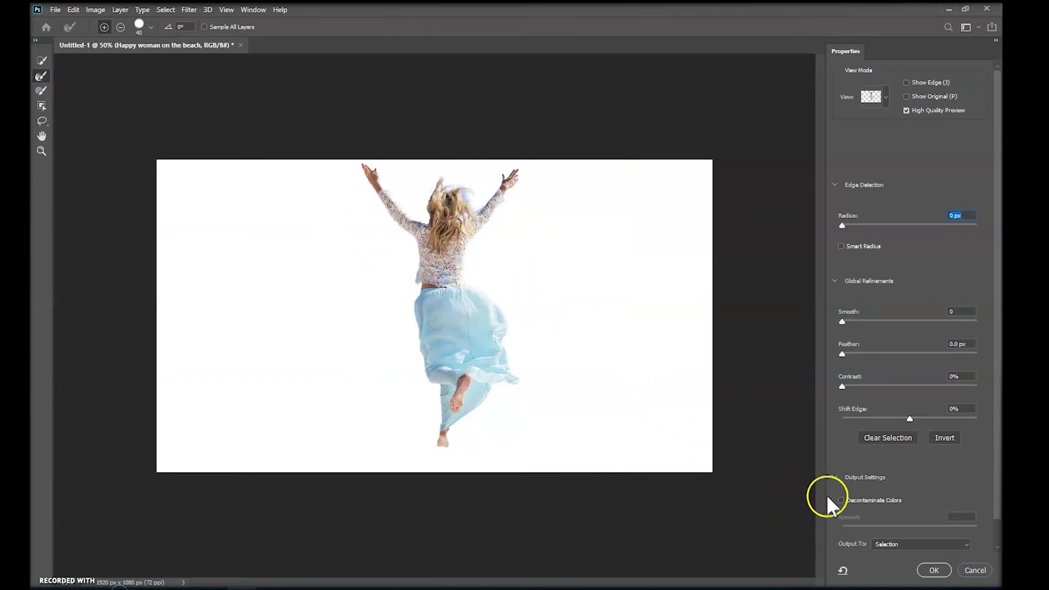
{"action": "left_click", "coordinate": [840, 501]}
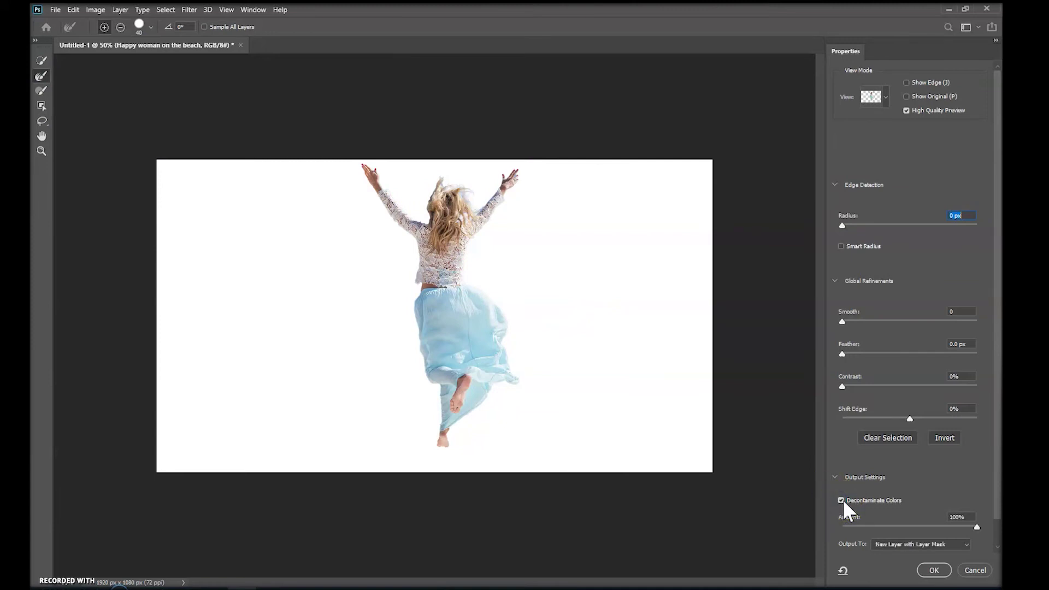
{"action": "left_click_drag", "start_coordinate": [544, 198], "coordinate": [516, 174]}
{"action": "left_click", "coordinate": [933, 569]}
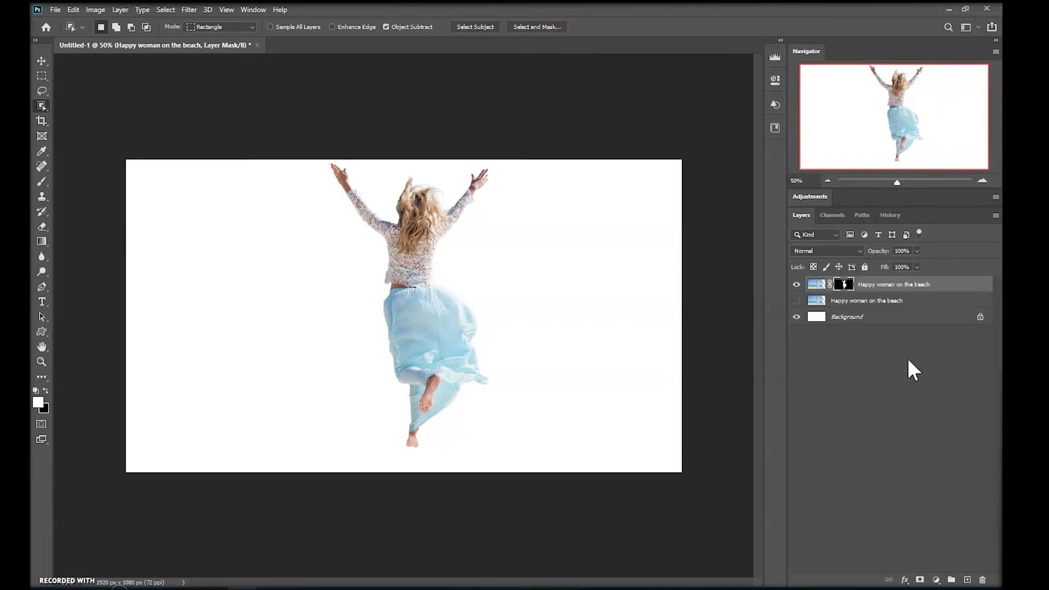
Show the Channels panel listing the woman layer's mask channel
{"action": "left_click", "coordinate": [832, 215]}
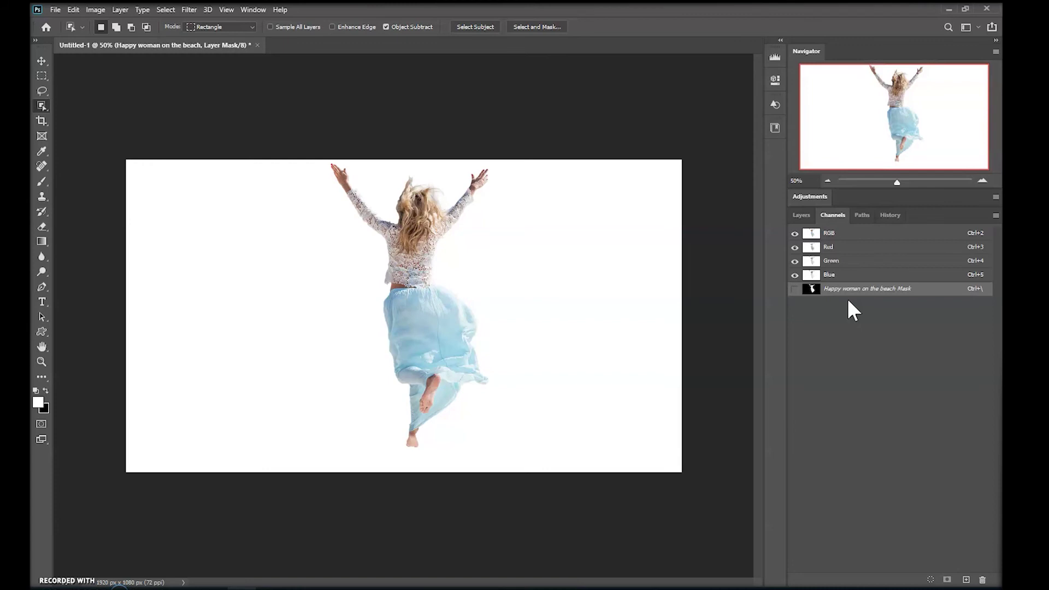
Duplicate the woman's mask channel, then delete the masked cutout layer
{"action": "left_click_drag", "start_coordinate": [877, 290], "coordinate": [967, 581]}
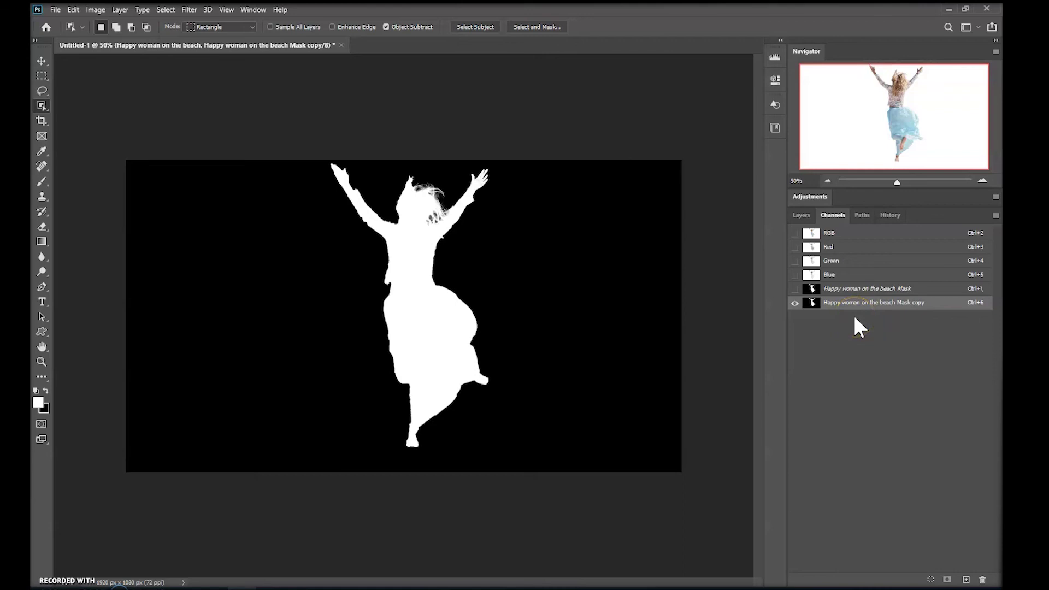
{"action": "left_click", "coordinate": [802, 215]}
{"action": "left_click_drag", "start_coordinate": [844, 276], "coordinate": [982, 579]}
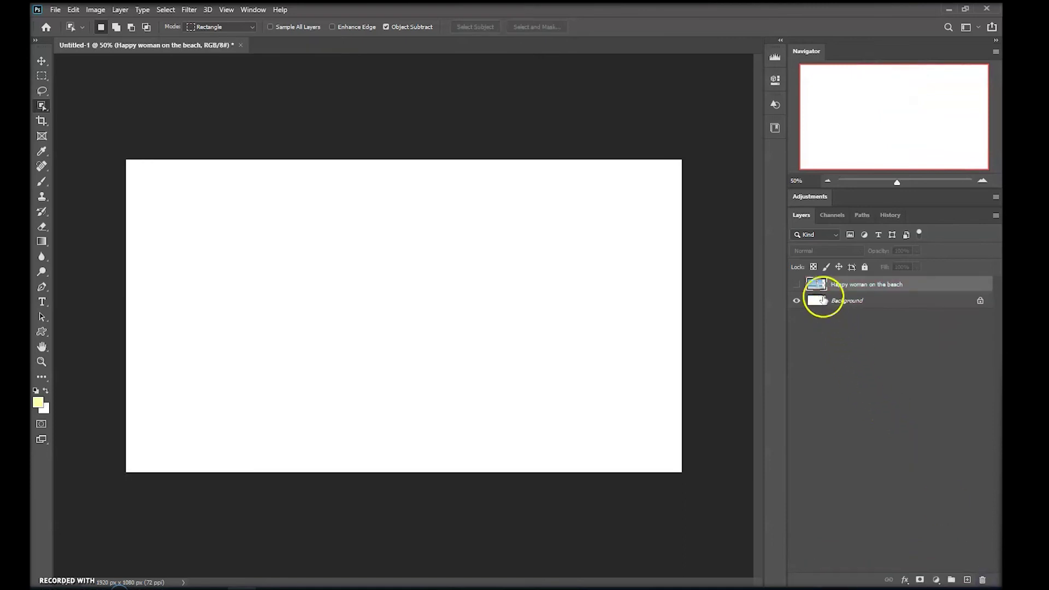
Unhide the beach photo and start Content-Aware Scale protecting the saved woman mask copy channel
{"action": "left_click", "coordinate": [796, 284]}
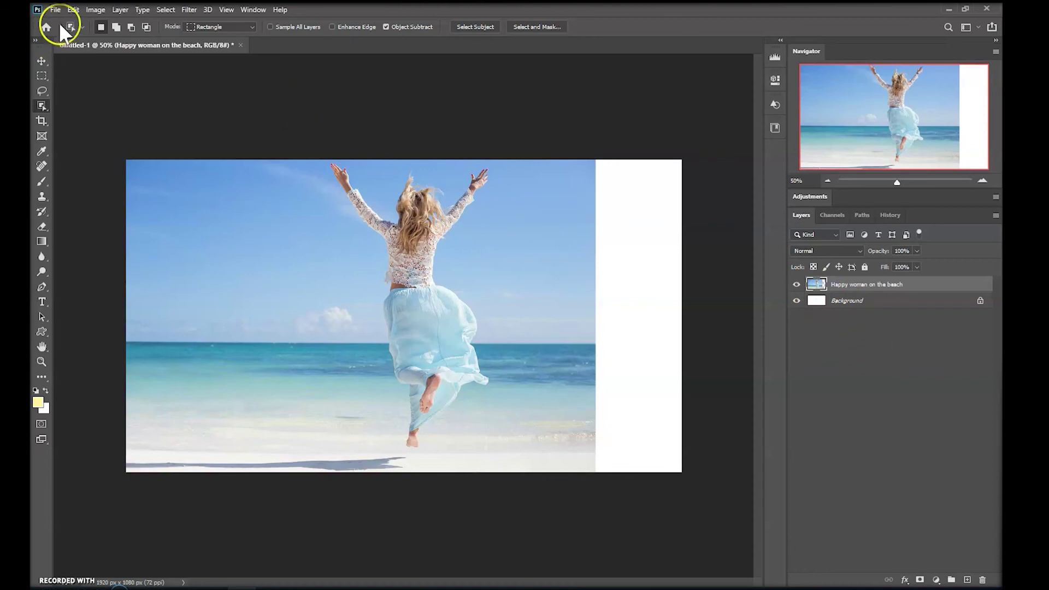
{"action": "left_click", "coordinate": [73, 9]}
{"action": "left_click", "coordinate": [100, 212]}
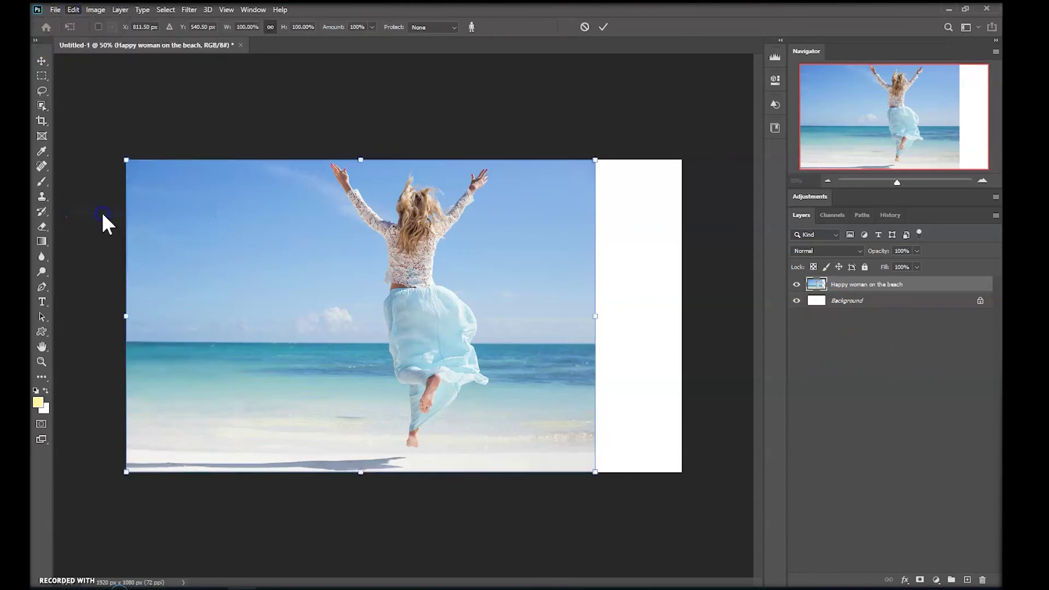
{"action": "left_click", "coordinate": [452, 27]}
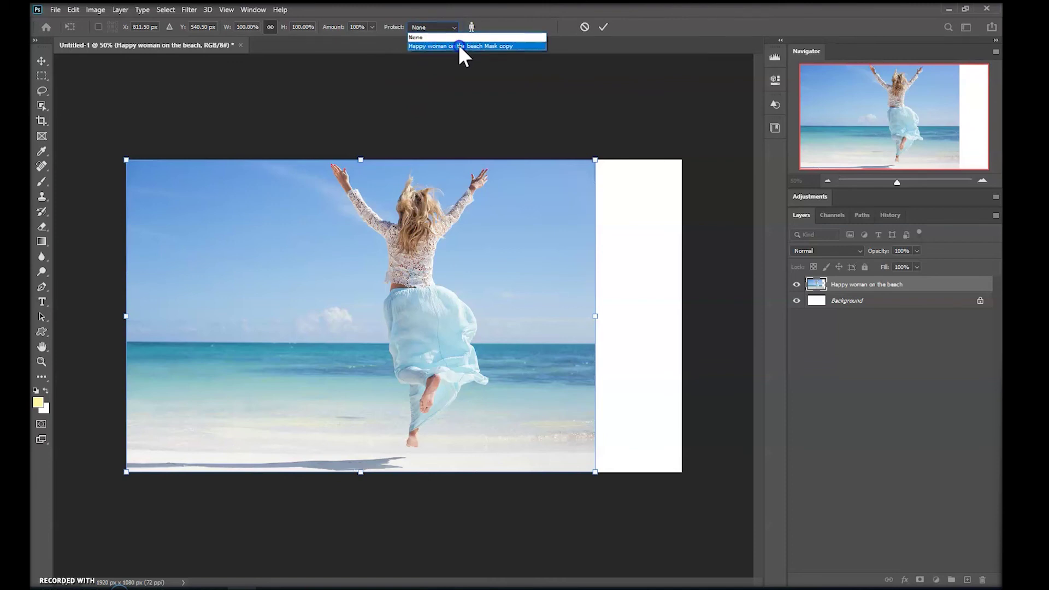
{"action": "left_click", "coordinate": [458, 46]}
Widen the beach photo to 136.35% so it covers the full canvas width
{"action": "left_click_drag", "start_coordinate": [595, 315], "coordinate": [291, 349]}
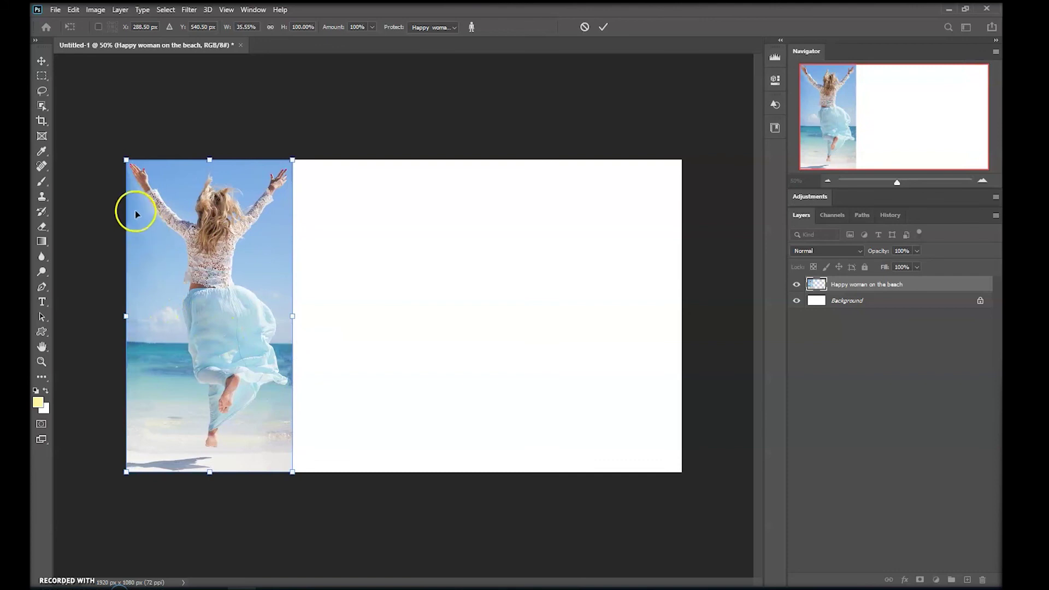
{"action": "left_click_drag", "start_coordinate": [294, 316], "coordinate": [764, 322]}
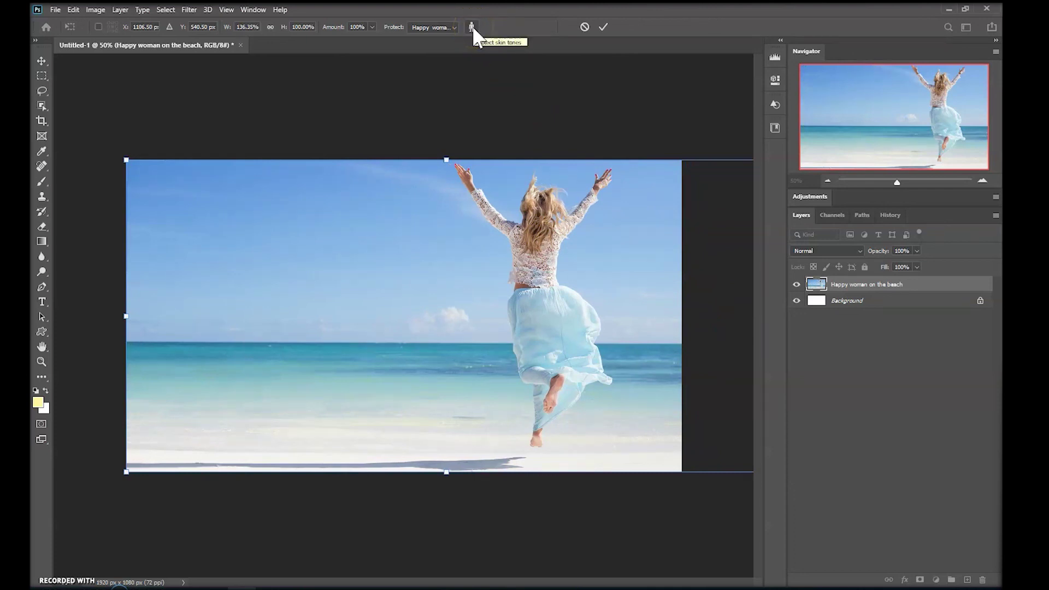
Commit the content-aware widening, then check Color Range's Select list and close it without selecting
{"action": "left_click", "coordinate": [602, 25]}
{"action": "key", "text": "w"}
{"action": "left_click", "coordinate": [167, 10]}
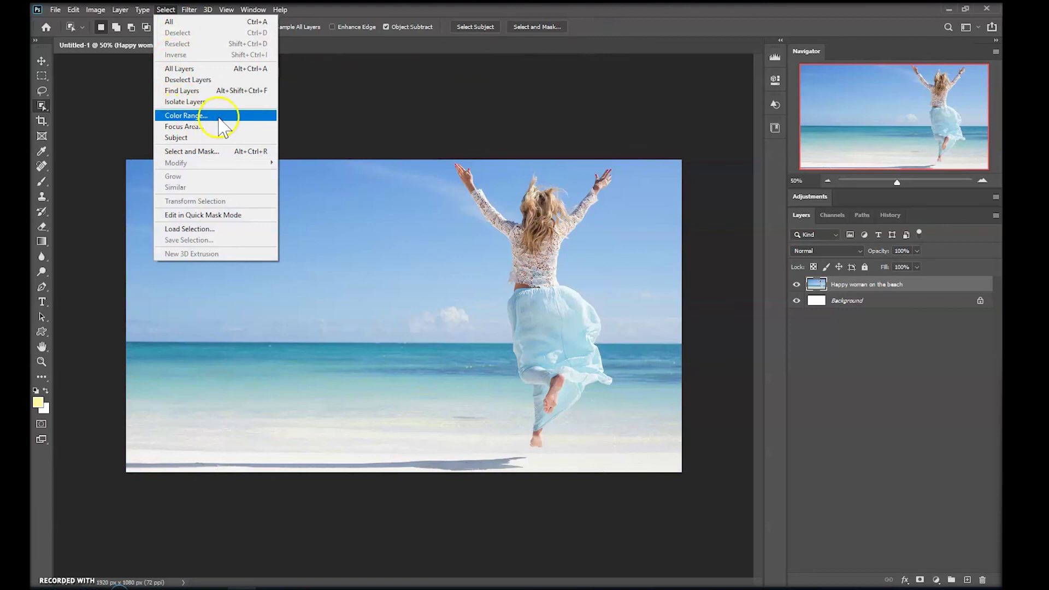
{"action": "left_click", "coordinate": [219, 117]}
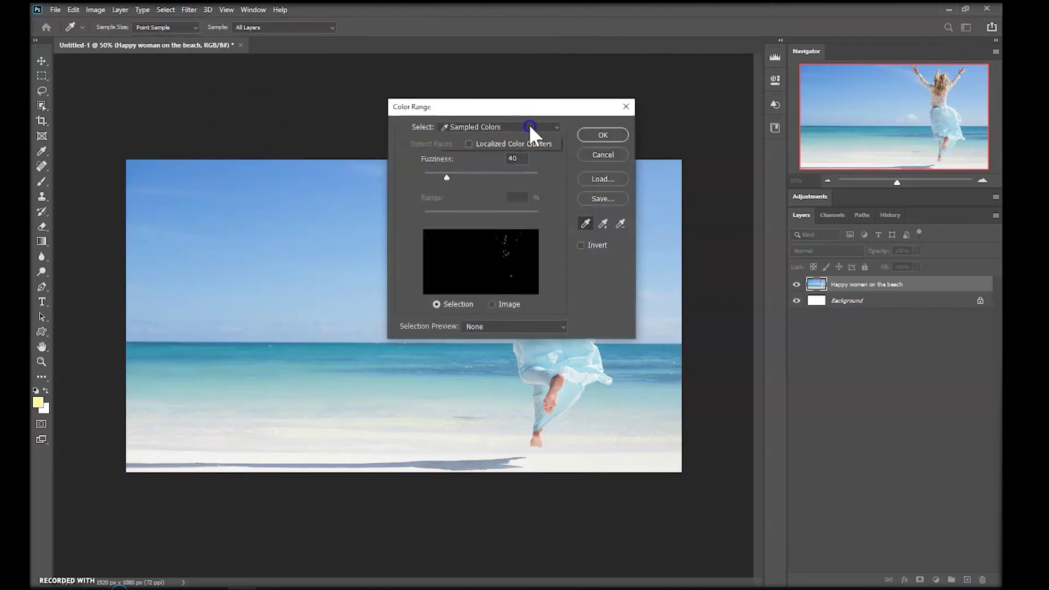
{"action": "left_click", "coordinate": [530, 126]}
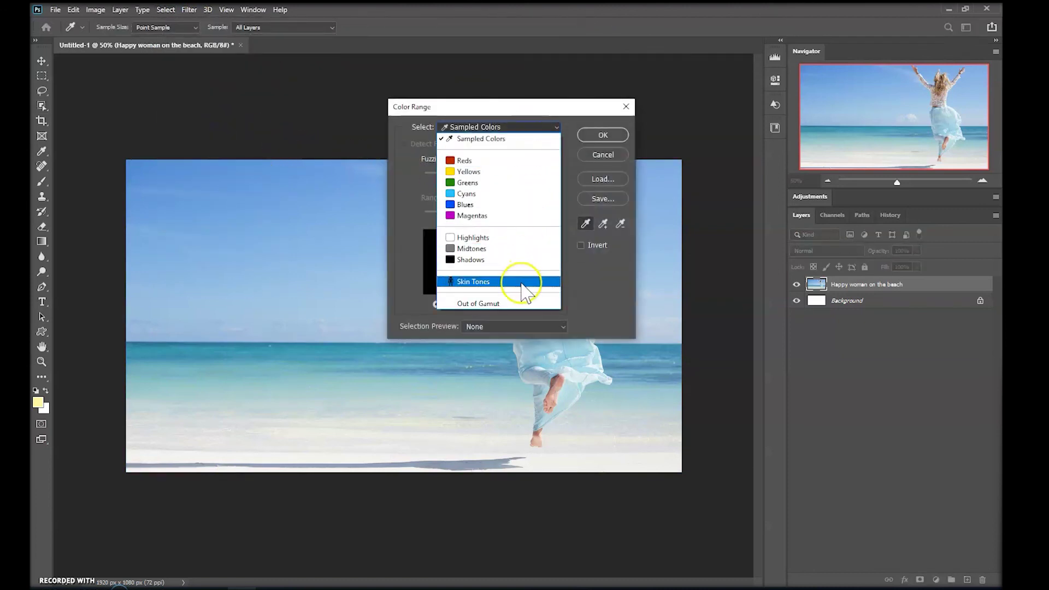
{"action": "left_click", "coordinate": [606, 152]}
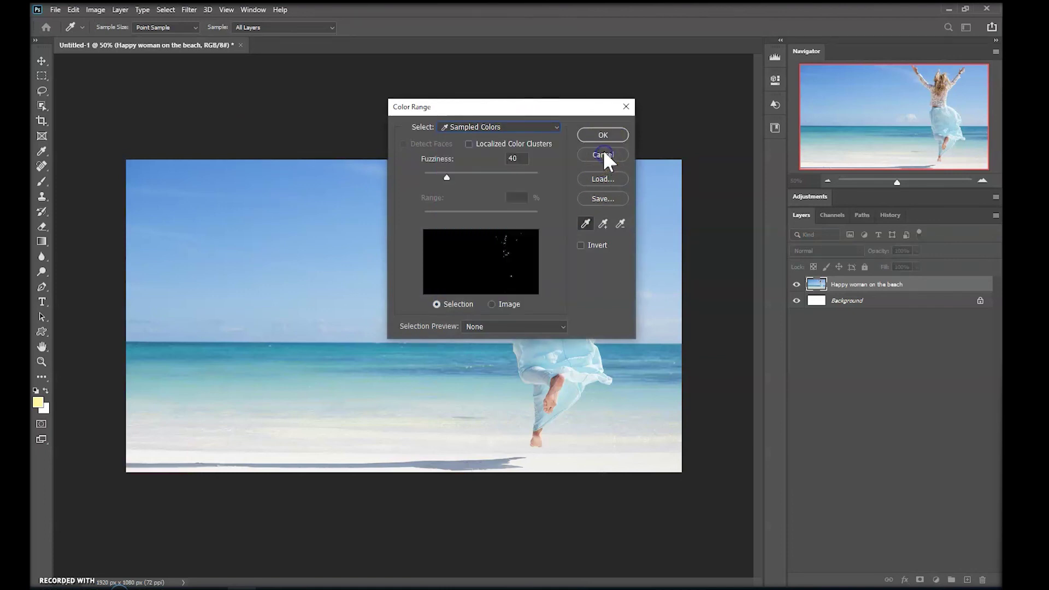
{"action": "left_click", "coordinate": [626, 107]}
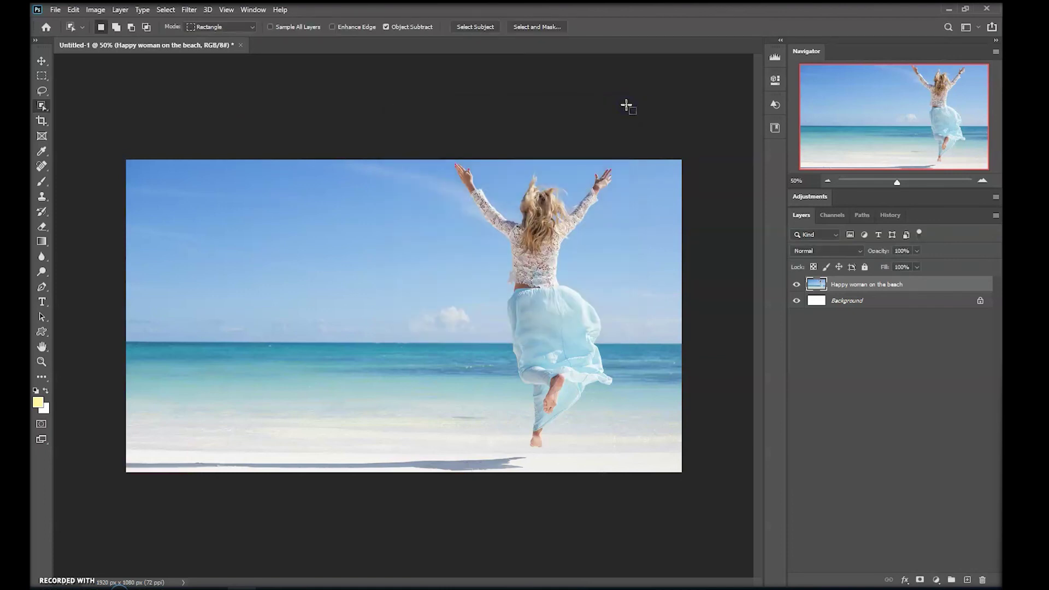